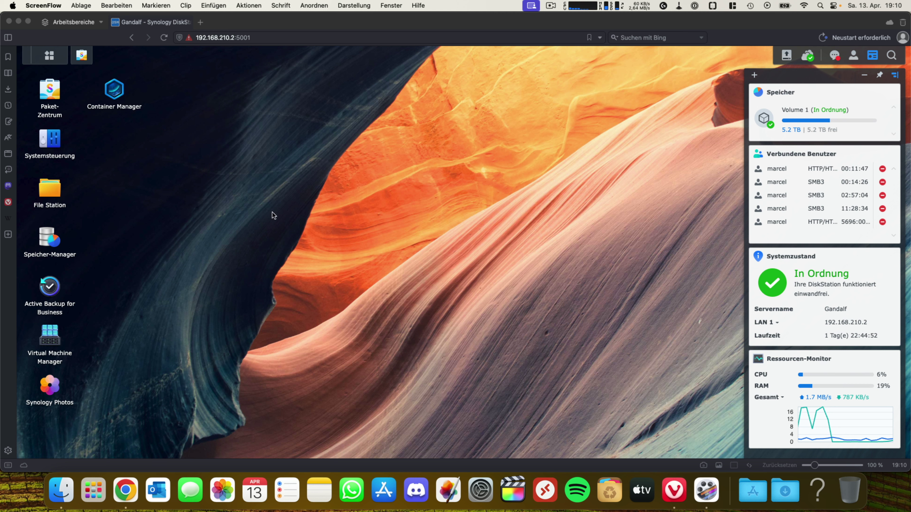
Find the DNS Server package in the package centre by searching for "dns" and install it
click(51, 92)
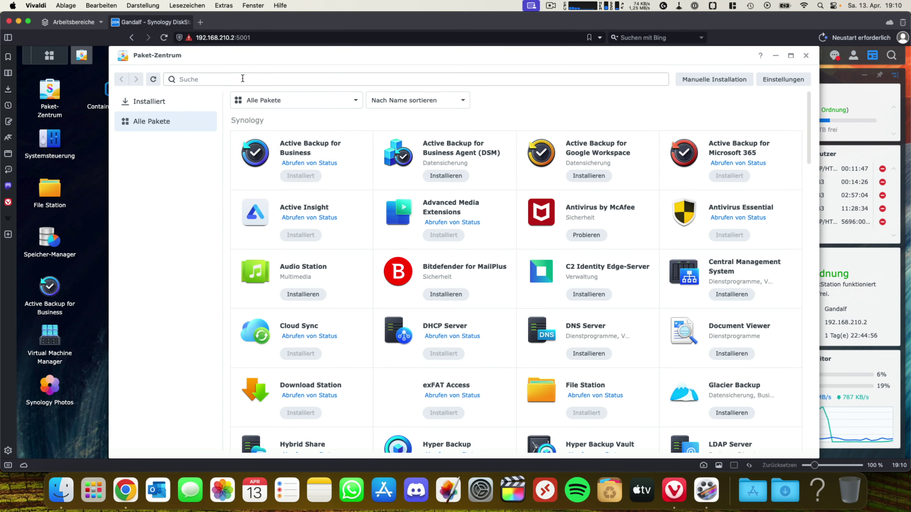
click(226, 79)
text(dns)
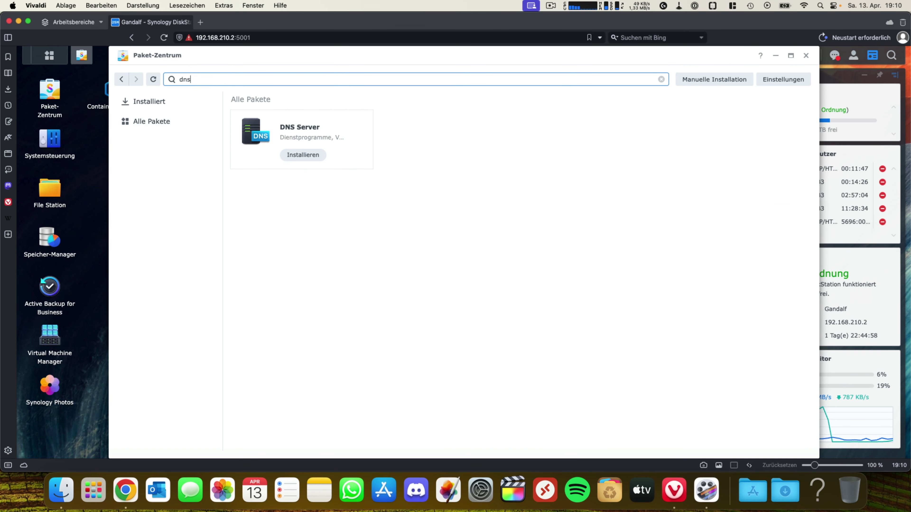
click(292, 162)
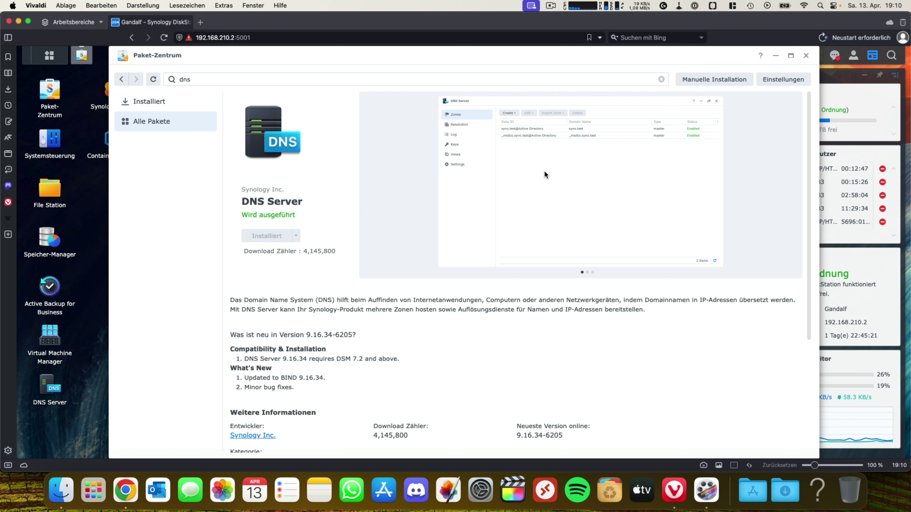
Look through the preview pictures on the DNS Server package page
click(587, 273)
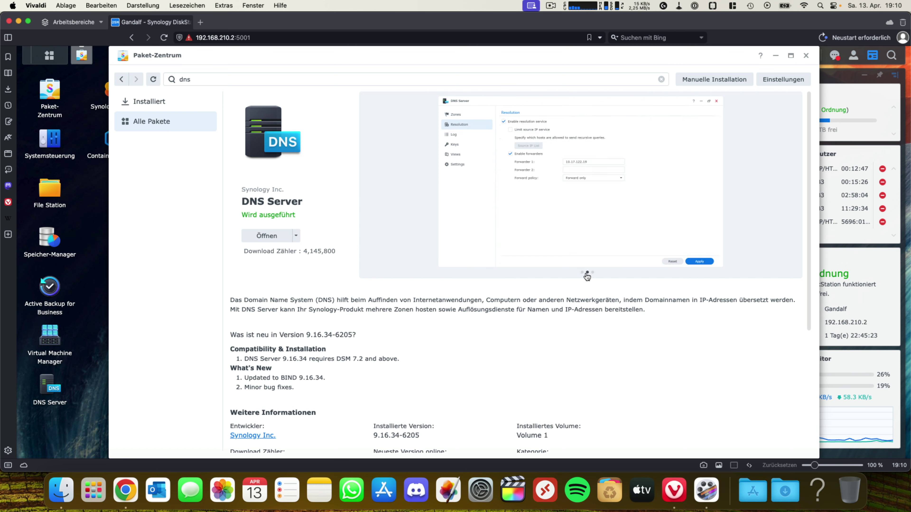
click(593, 273)
click(582, 272)
click(587, 273)
Search the installed applications for "dns" and open DNS Server
click(49, 55)
text(dhcp)
key(super+a)
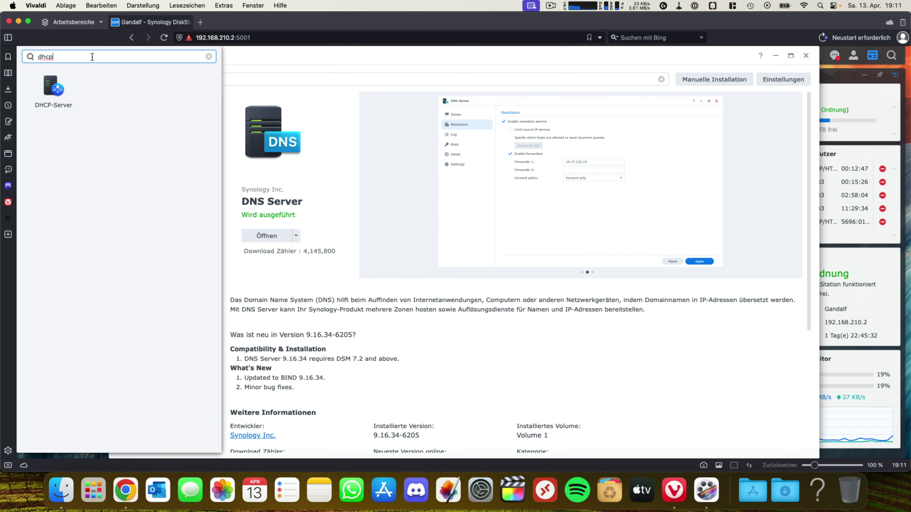
text(dns)
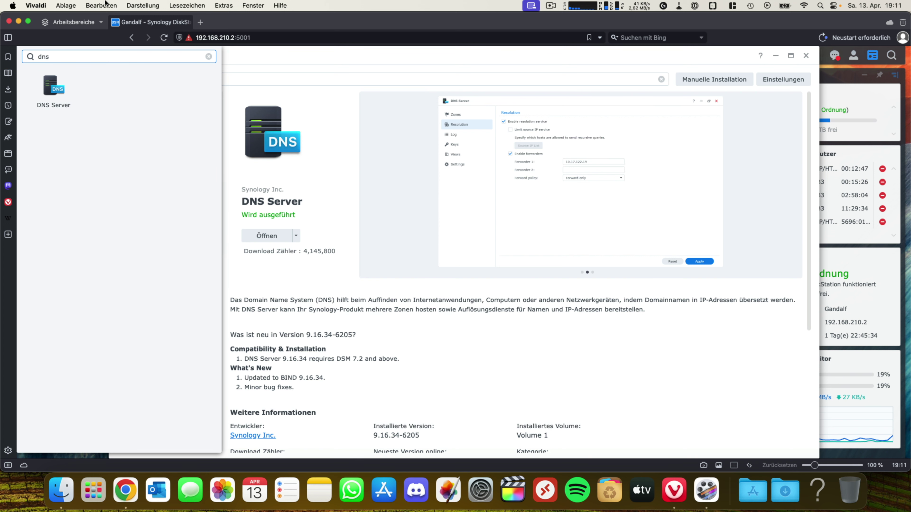
click(50, 91)
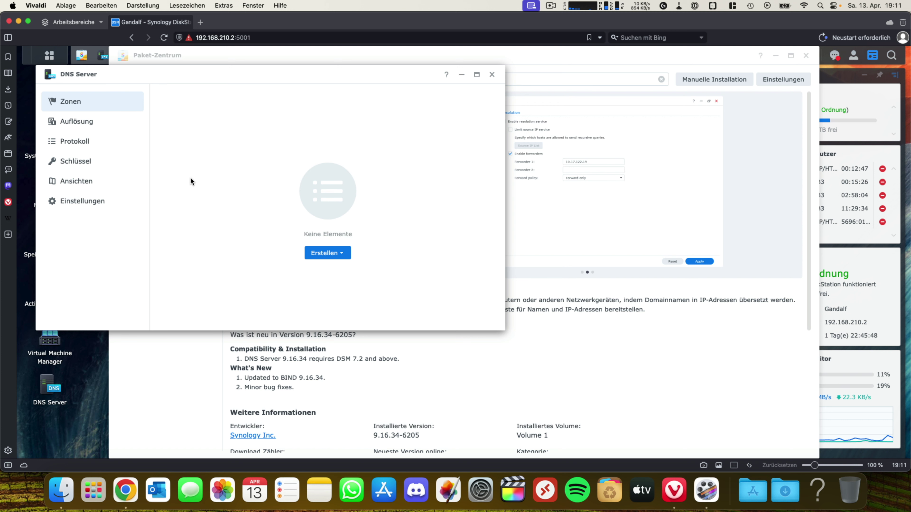
Start a primary forward zone with domain name test123.local and primary DNS server 192.168.210.2, and check its serial format options
click(345, 254)
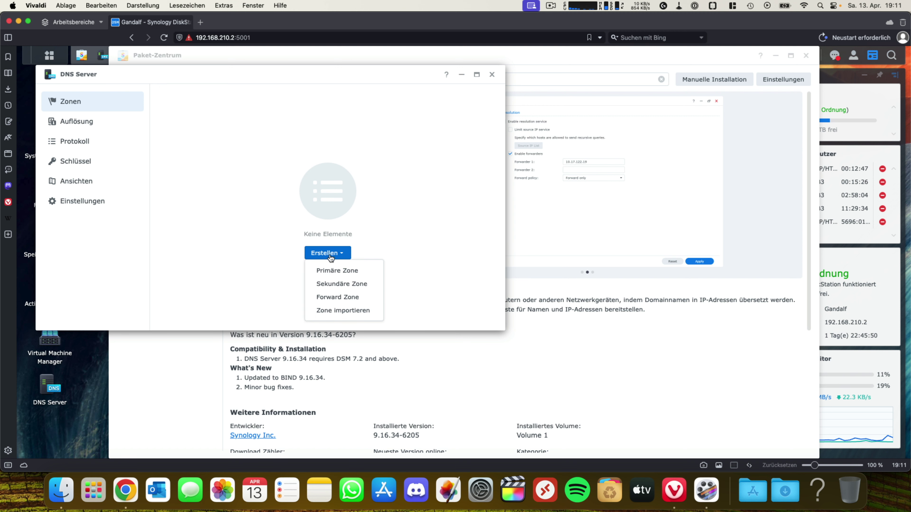
click(341, 271)
click(290, 99)
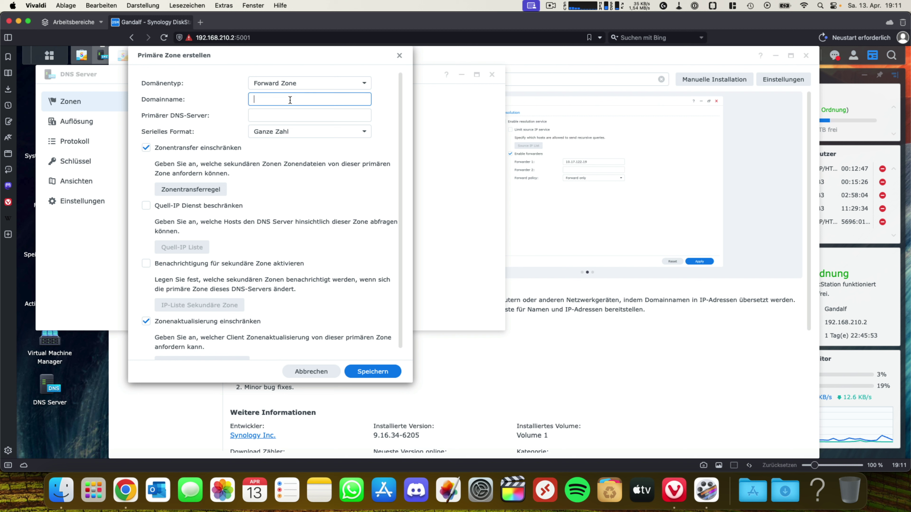
text(test123.local)
click(287, 117)
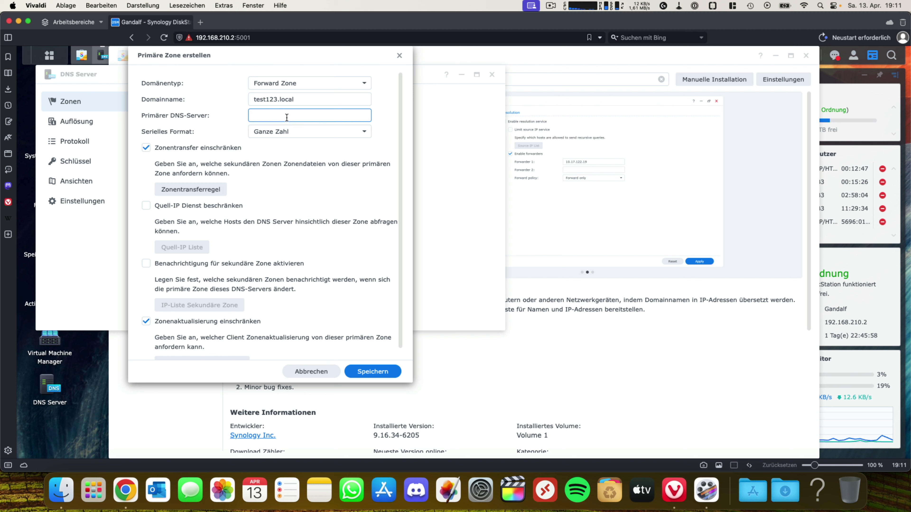
click(300, 89)
click(282, 98)
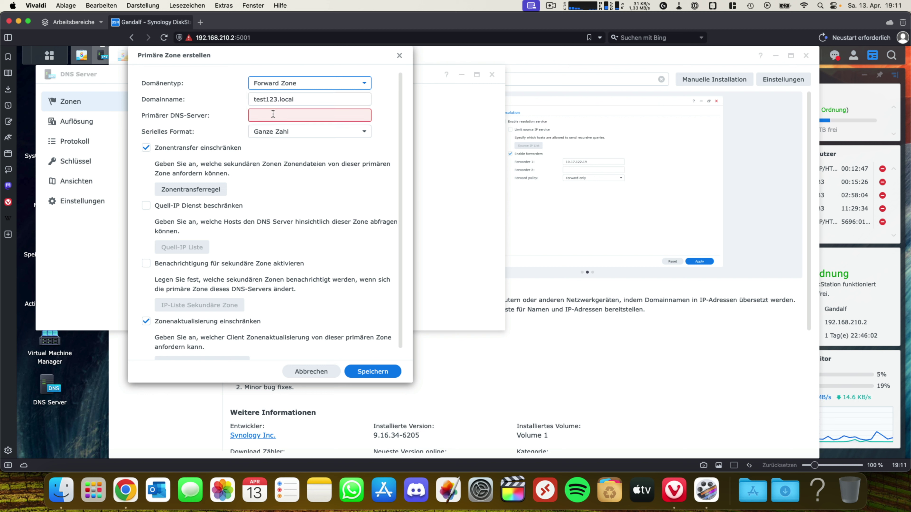
click(272, 113)
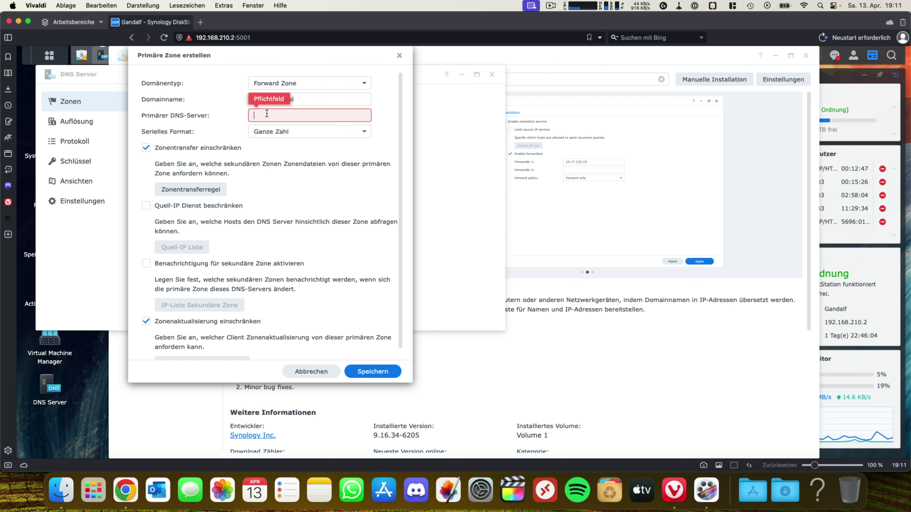
text(192.168.210.2)
click(281, 138)
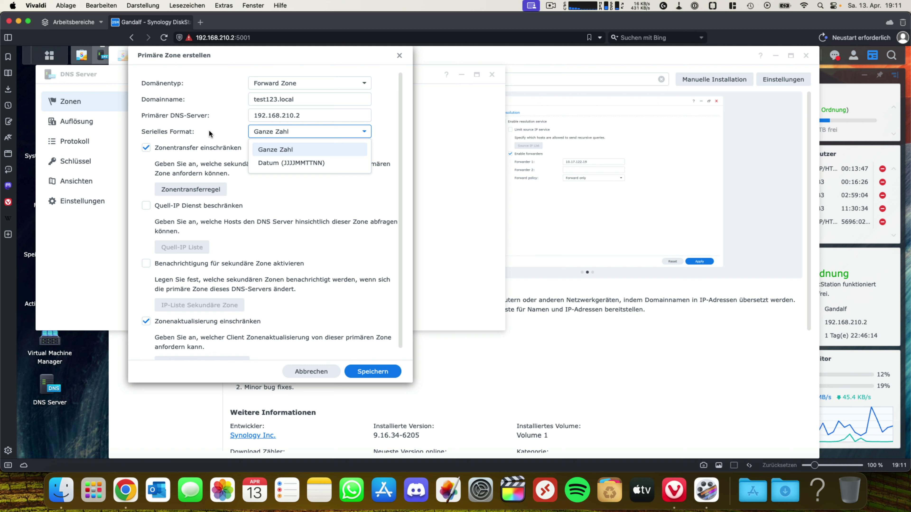
click(270, 135)
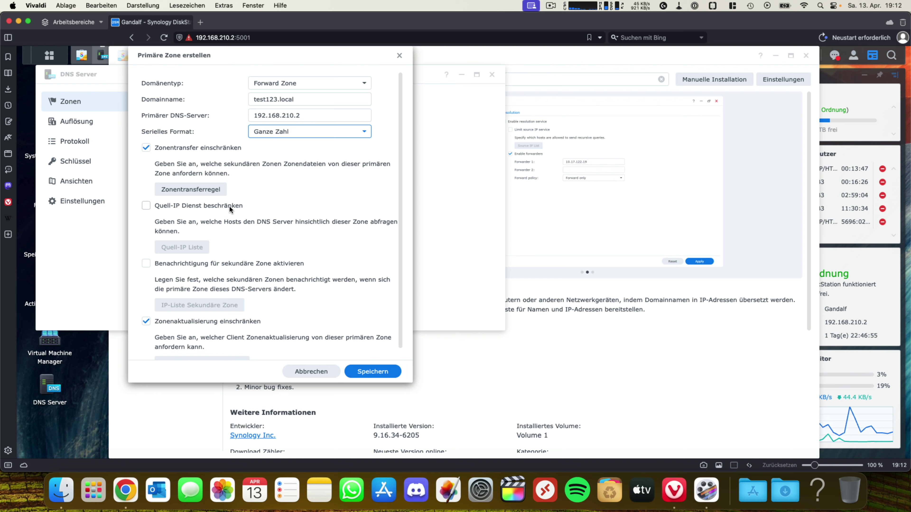
Start a subnet-based update rule for the new zone, discard it unsaved and close the rule list
scroll(228, 212, down, 1)
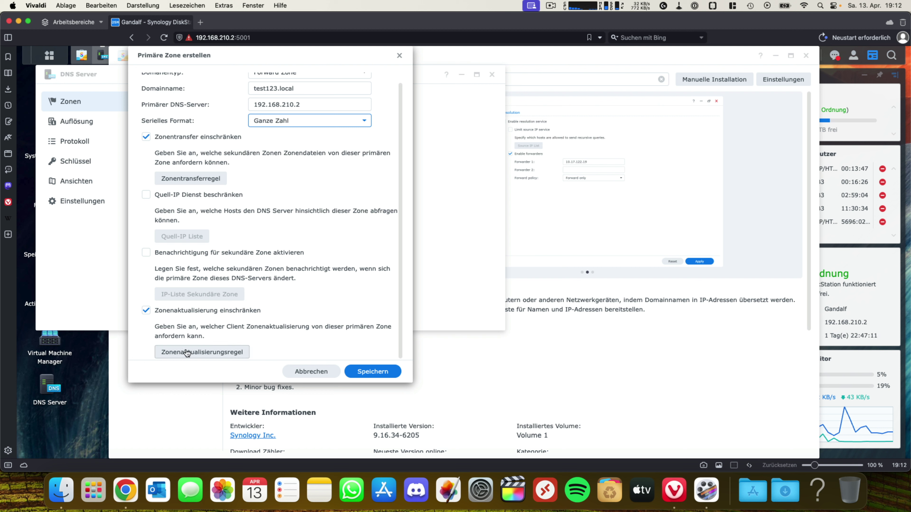
click(201, 352)
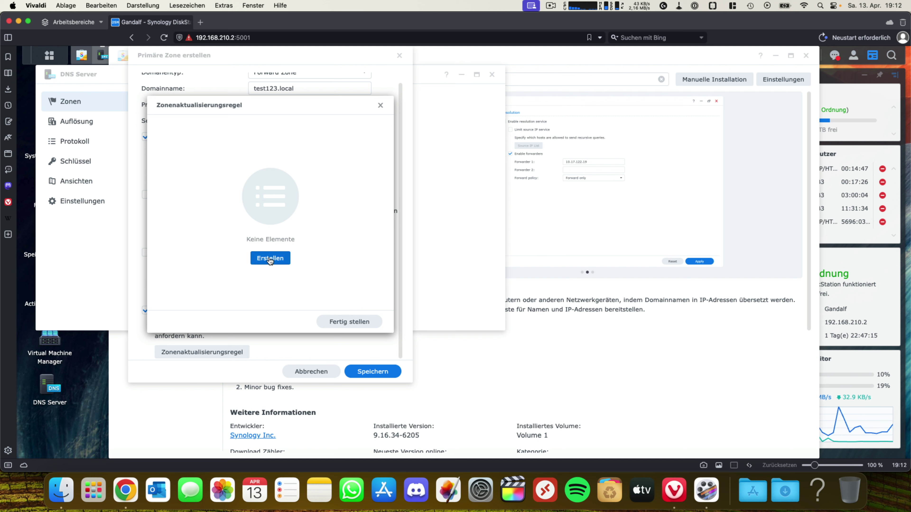
click(270, 259)
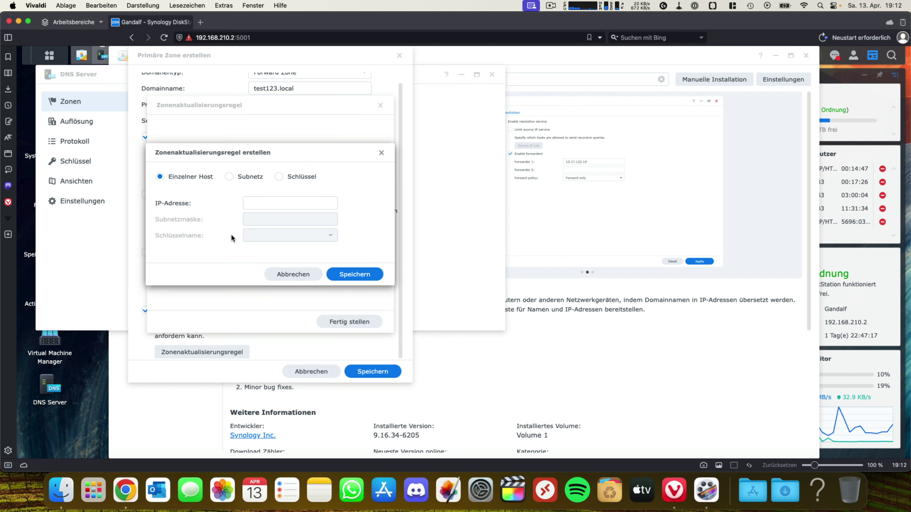
click(257, 205)
click(234, 176)
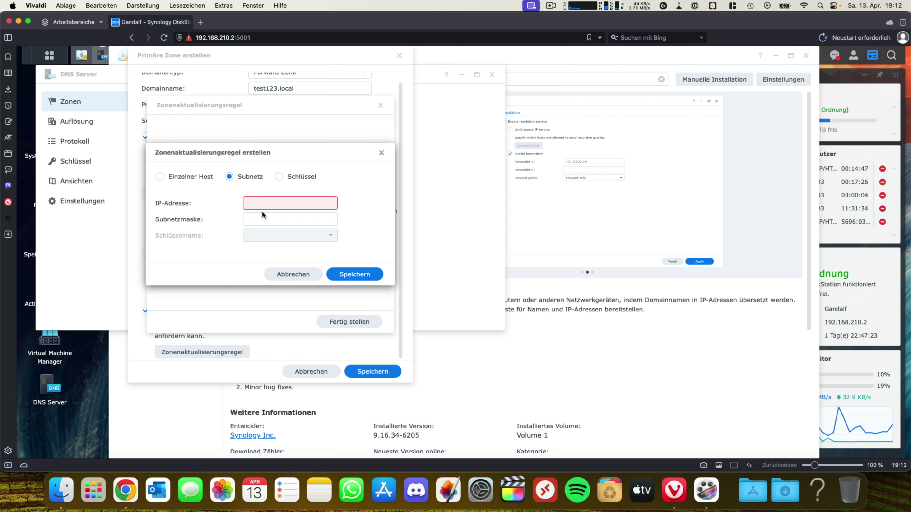
click(266, 219)
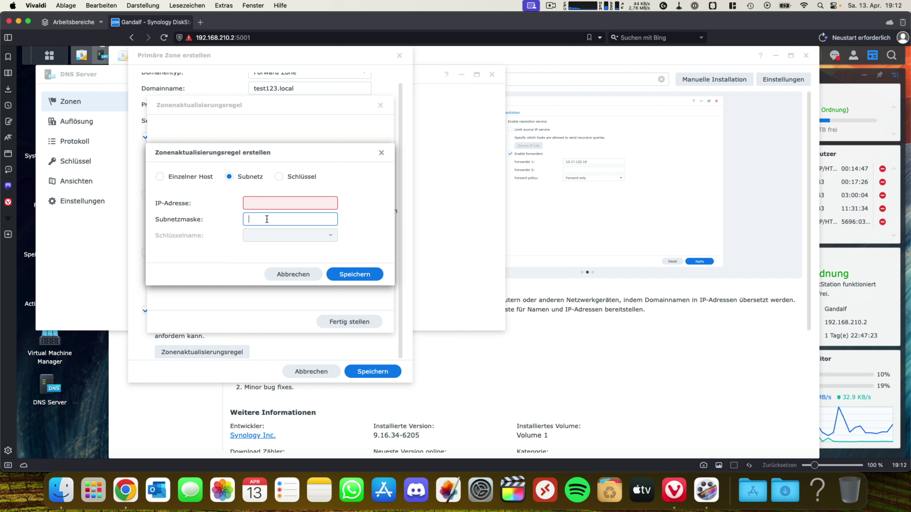
click(289, 275)
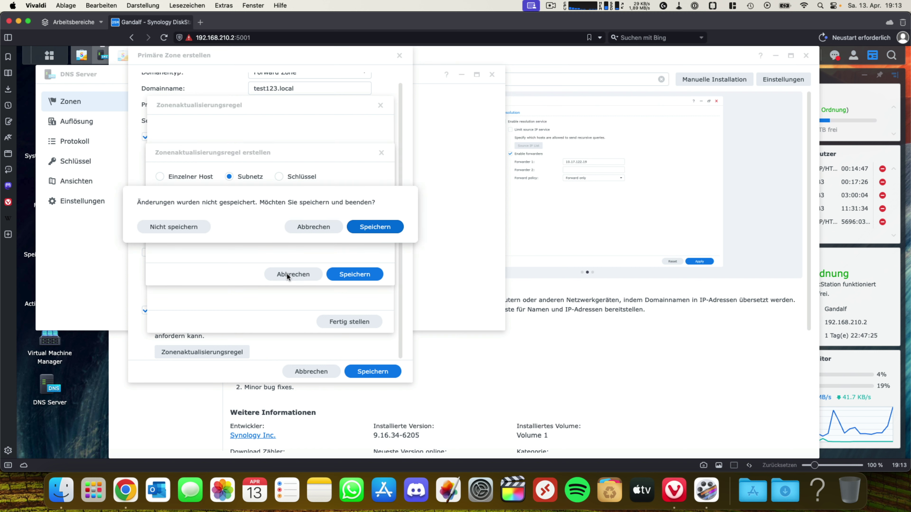
click(184, 230)
click(347, 322)
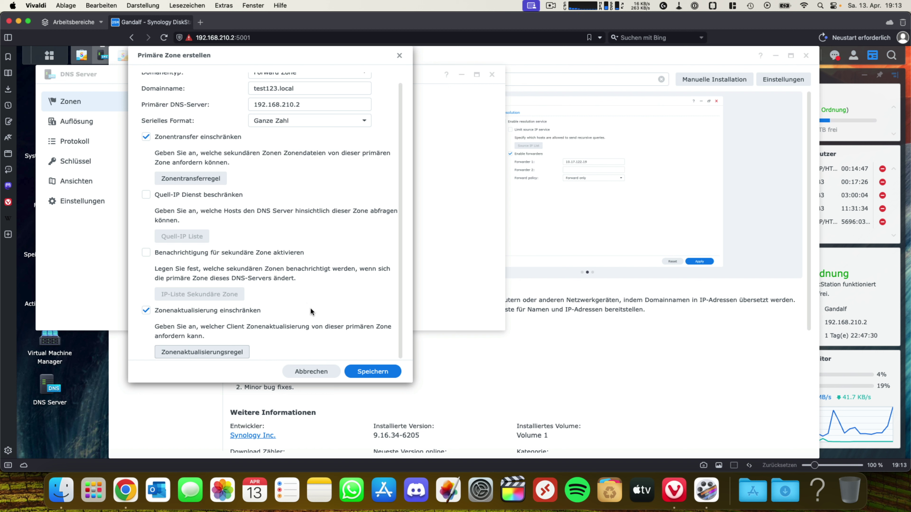
Cancel creating the primary zone and discard its unsaved entries
scroll(325, 306, up, 1)
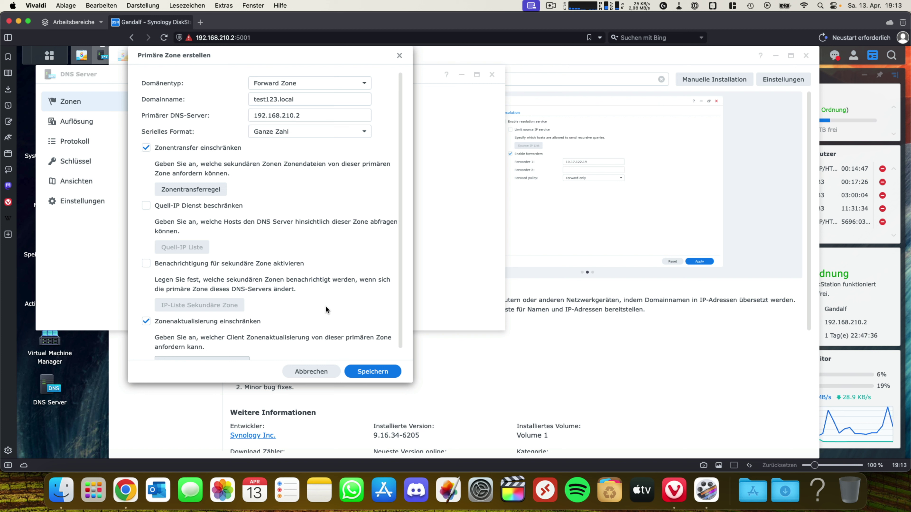
click(310, 370)
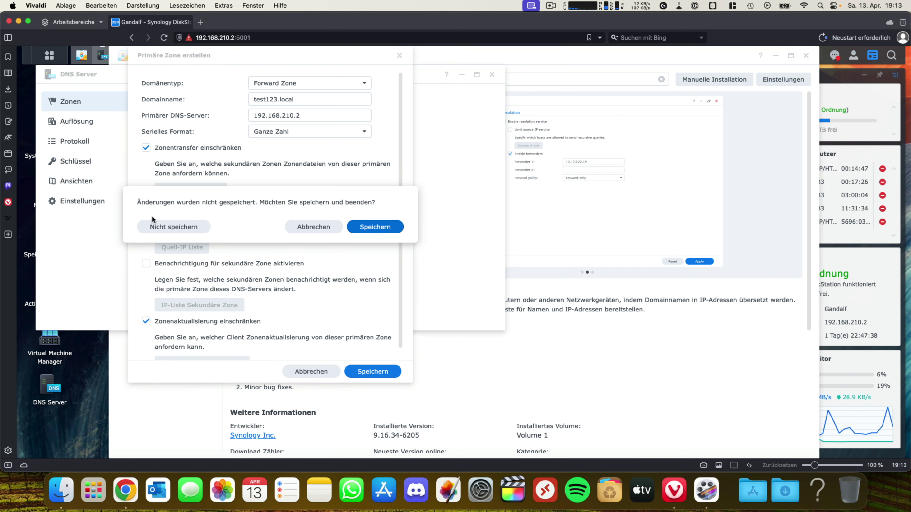
click(180, 227)
Enable the resolution services temporarily, check the forwarding policy options, and disable the services again
click(101, 129)
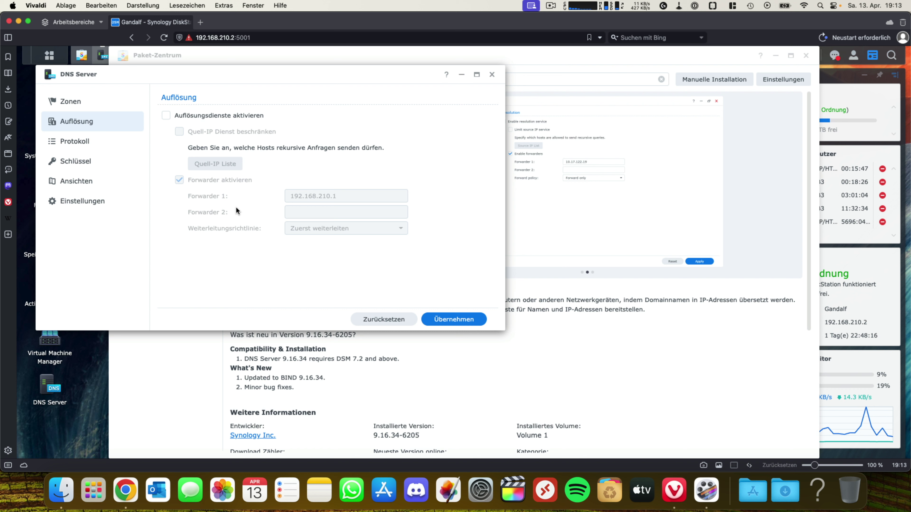
click(167, 116)
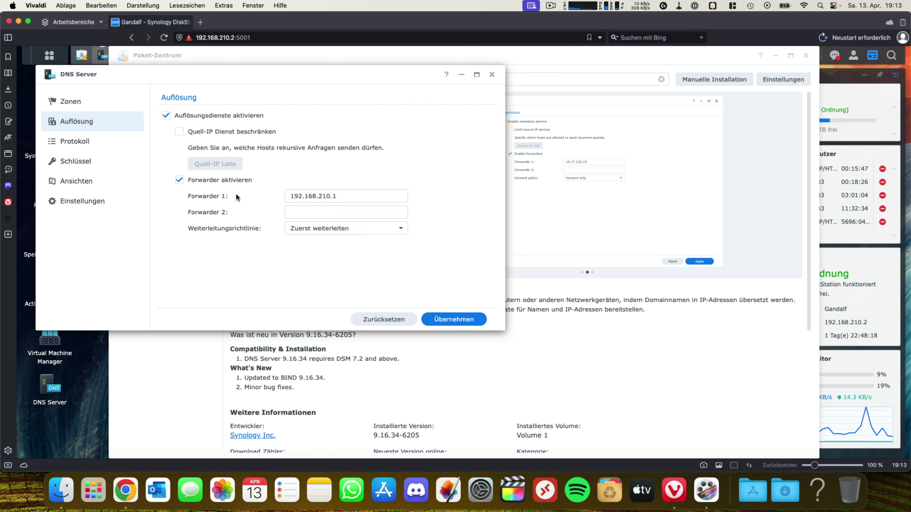
click(308, 229)
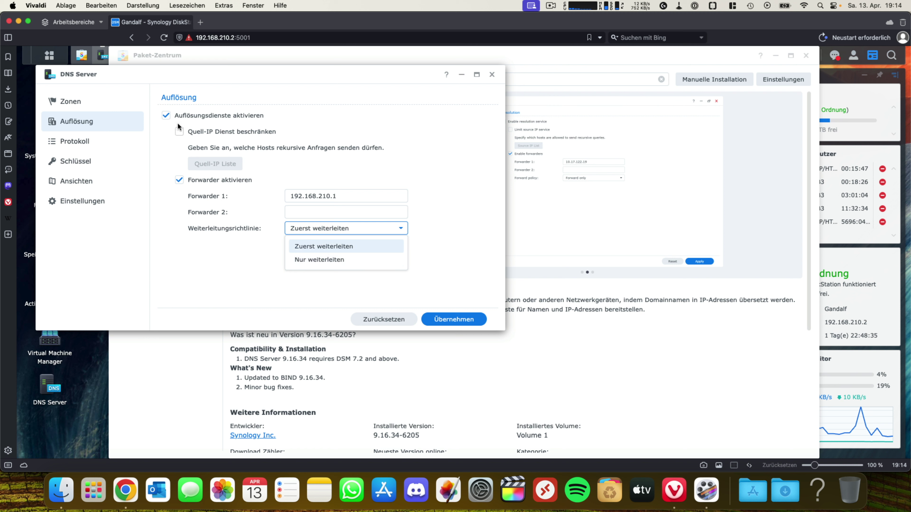
click(168, 115)
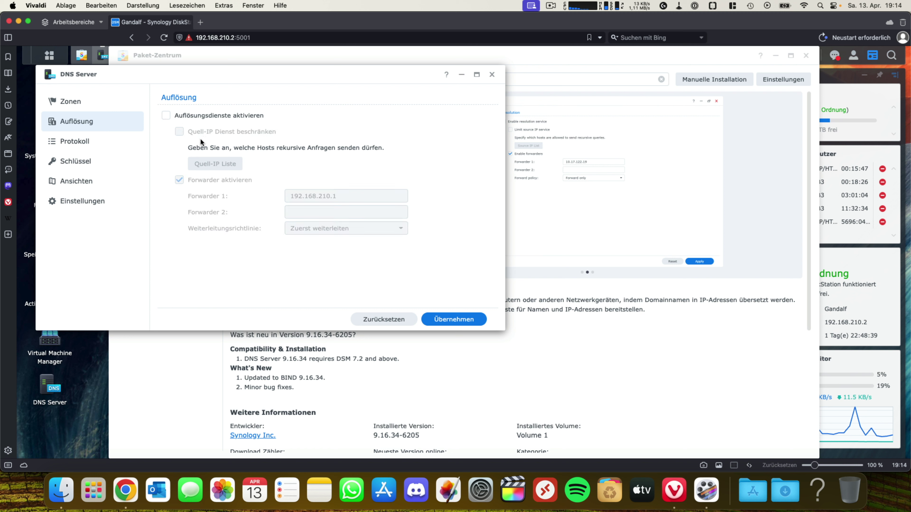
Examine the DNS Server log entries on the first and second pages, moving the window aside to view them
click(69, 141)
scroll(304, 220, down, 5)
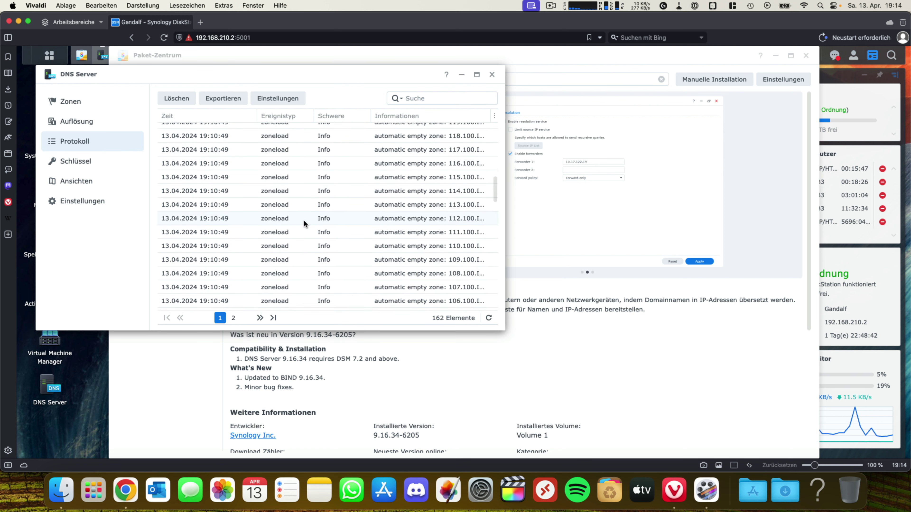
scroll(304, 220, up, 5)
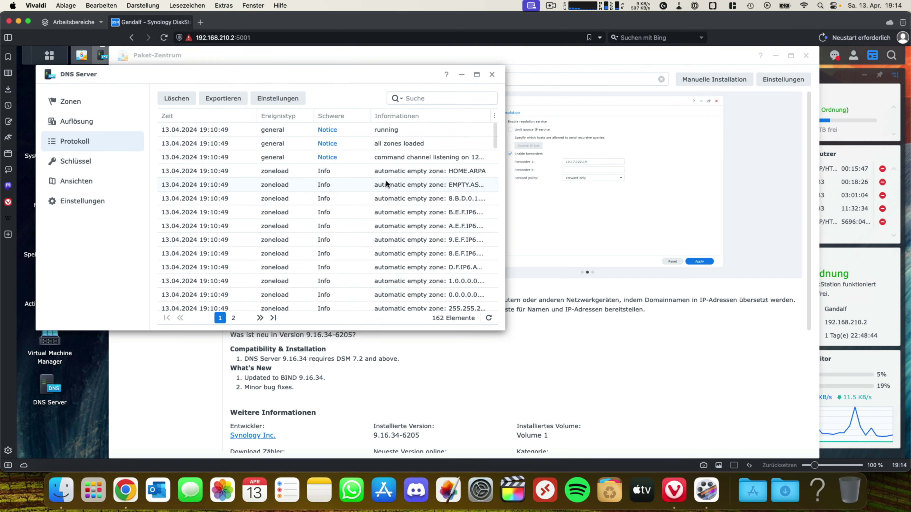
scroll(382, 178, down, 15)
scroll(340, 220, up, 15)
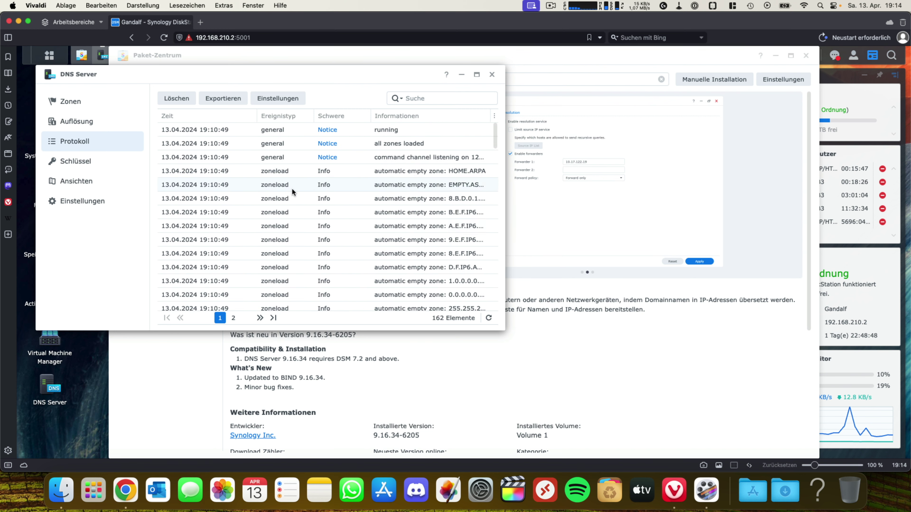
scroll(291, 190, down, 15)
click(233, 318)
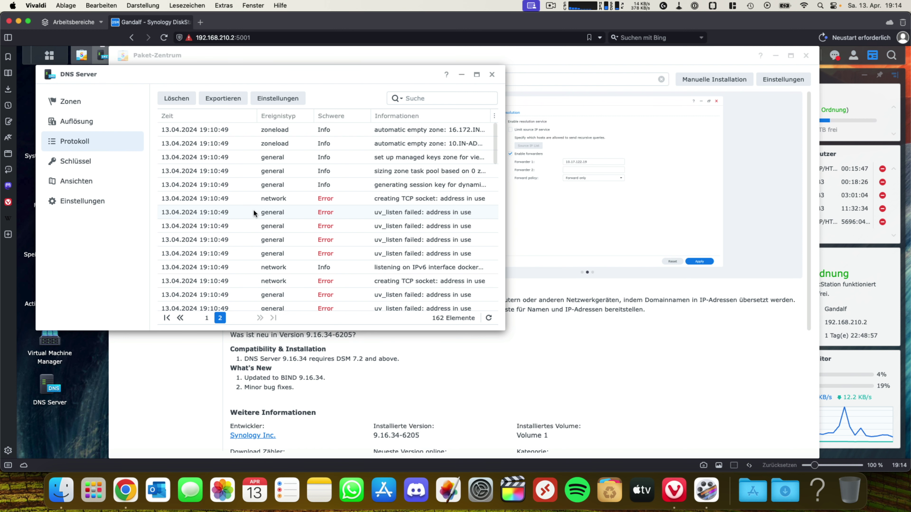
drag(138, 75, 167, 77)
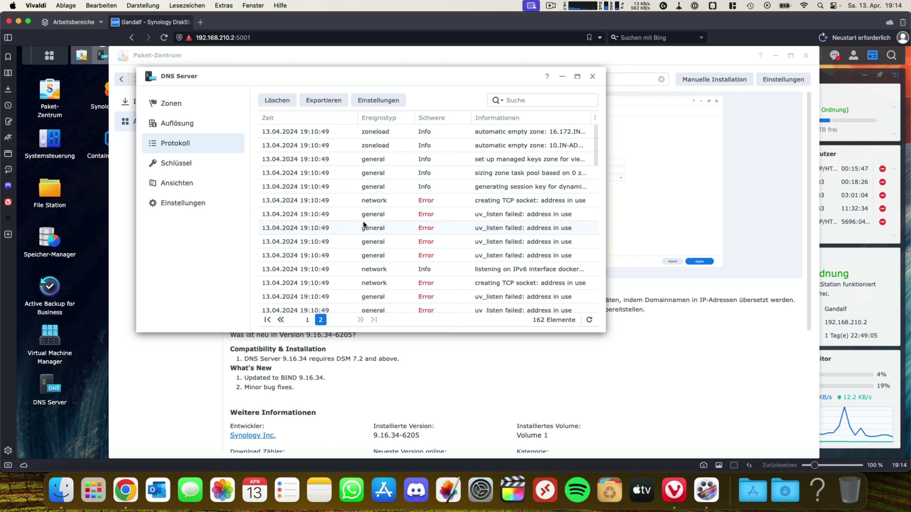
Open the form for creating a new DNS key, check its algorithm options, and cancel without saving
click(189, 164)
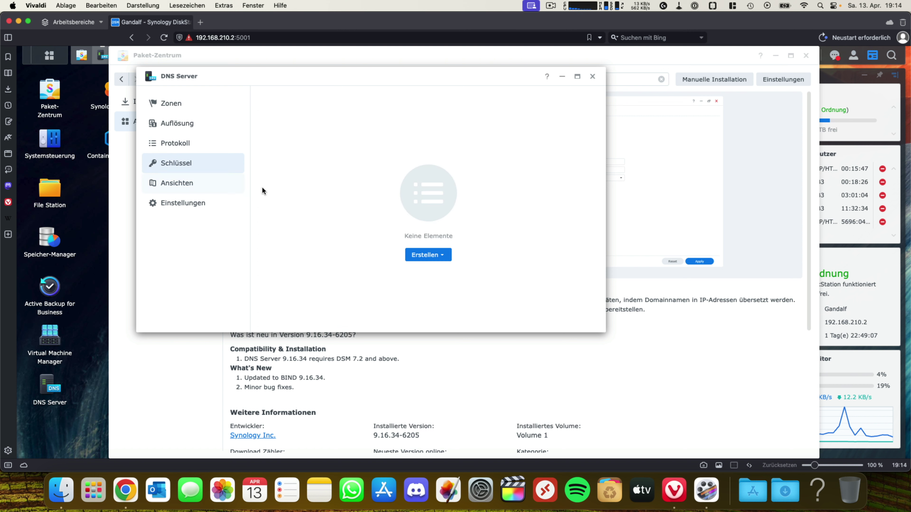
click(430, 257)
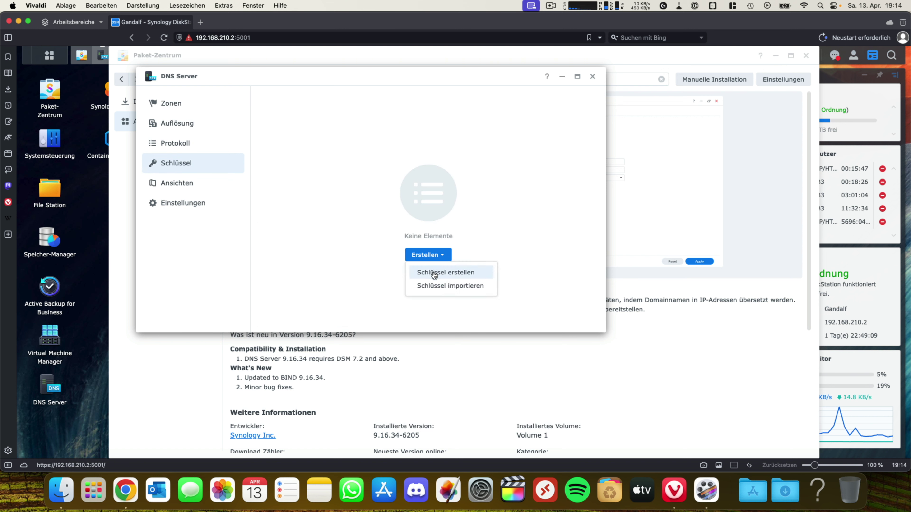
click(432, 271)
click(384, 219)
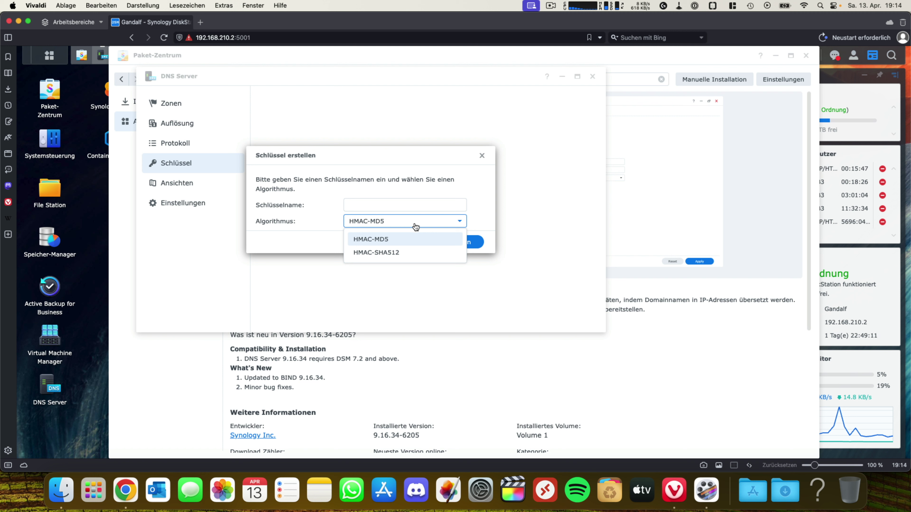
click(478, 216)
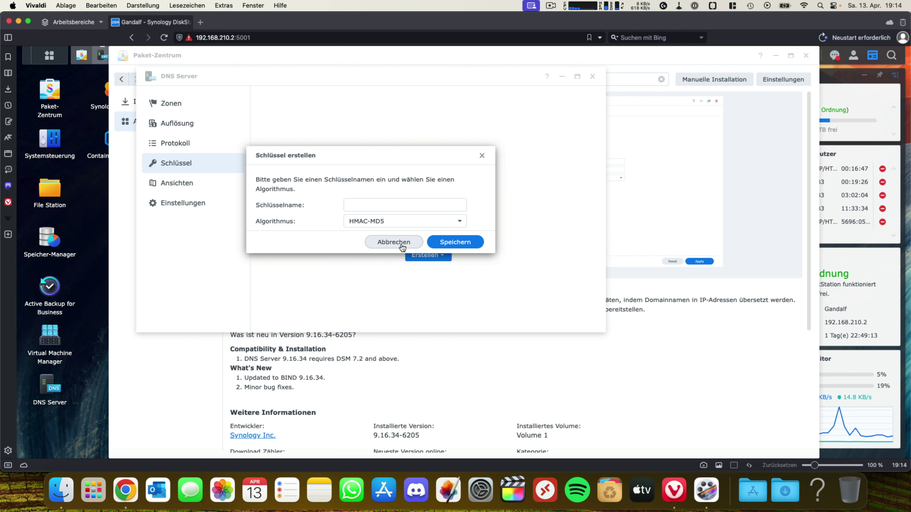
click(394, 242)
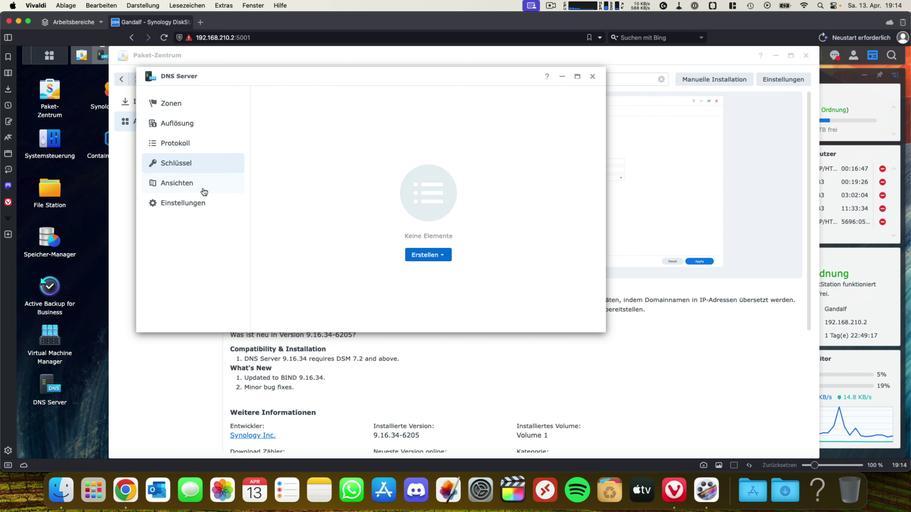
Start a new DNS view, review its general and zone selection settings, and cancel without saving
click(197, 185)
click(434, 256)
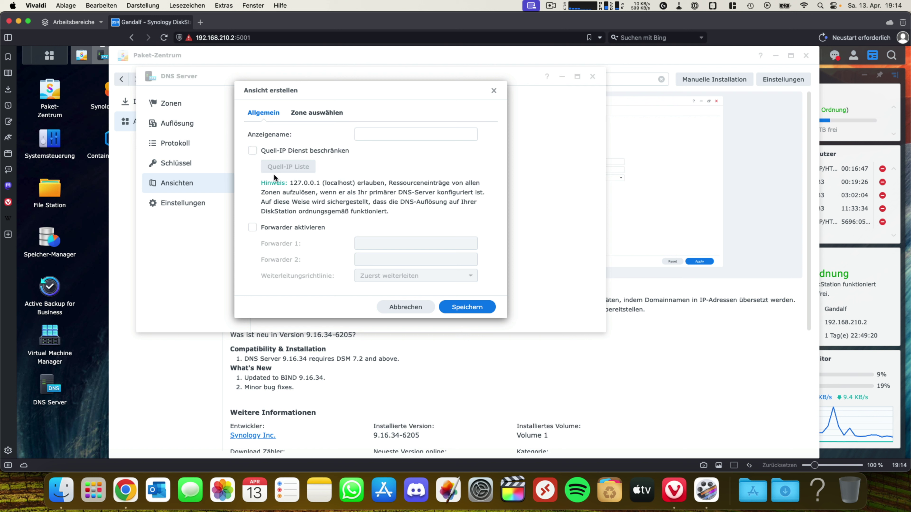
click(312, 113)
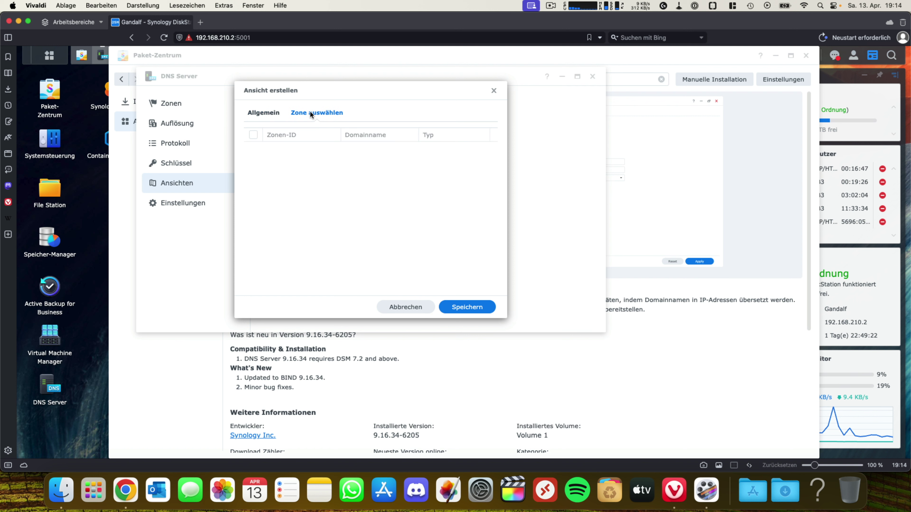
click(269, 114)
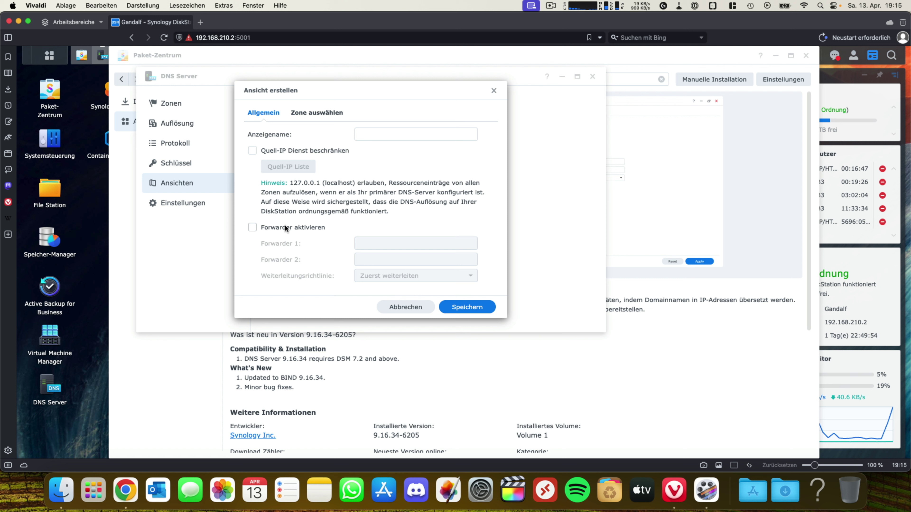
click(405, 307)
Review the DNS Server's general limits for log size, cache, recursive clients and TCP connections, highlighting the maximum cache TTL
click(190, 206)
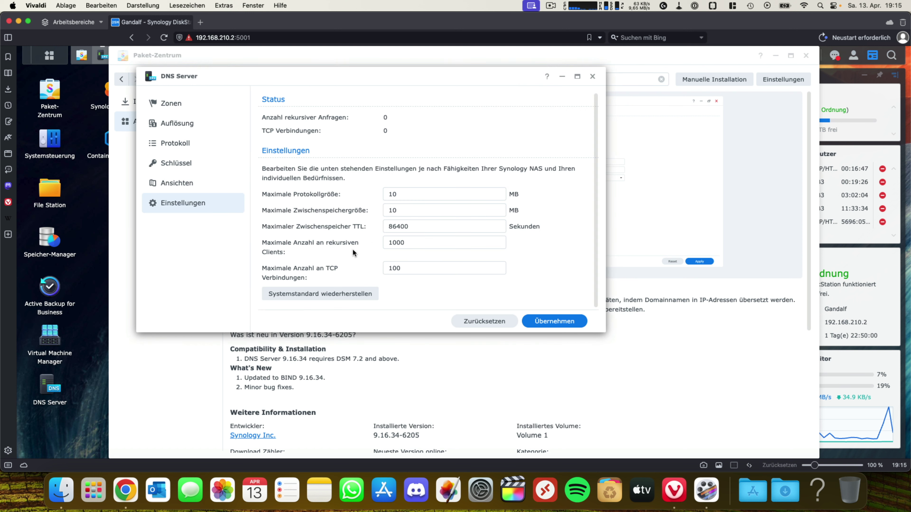
drag(441, 226, 294, 228)
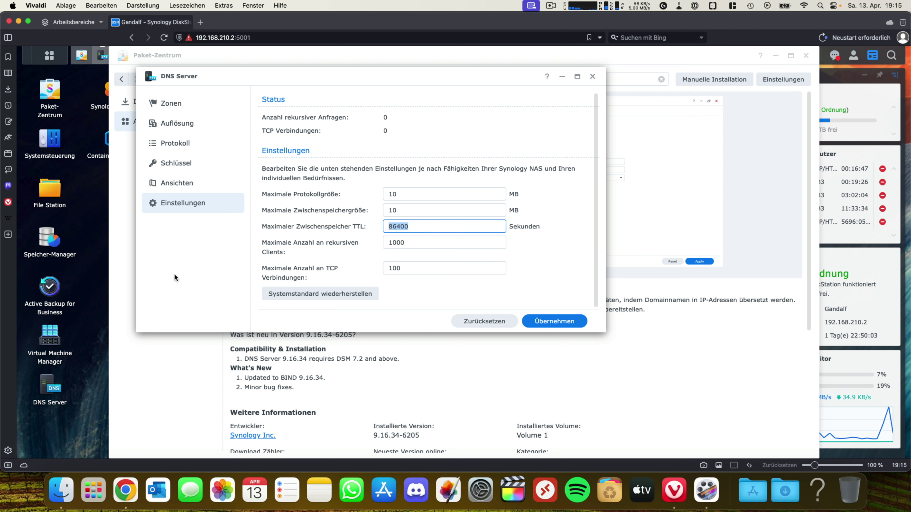
click(336, 233)
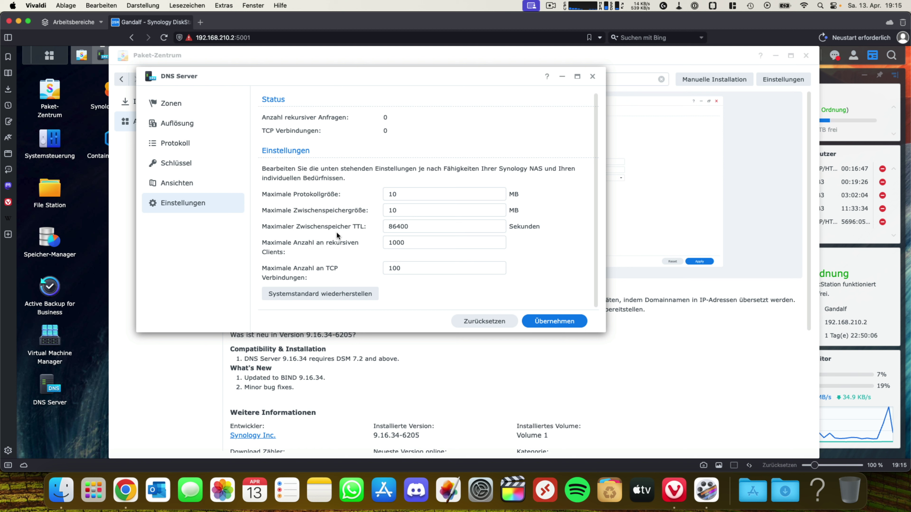